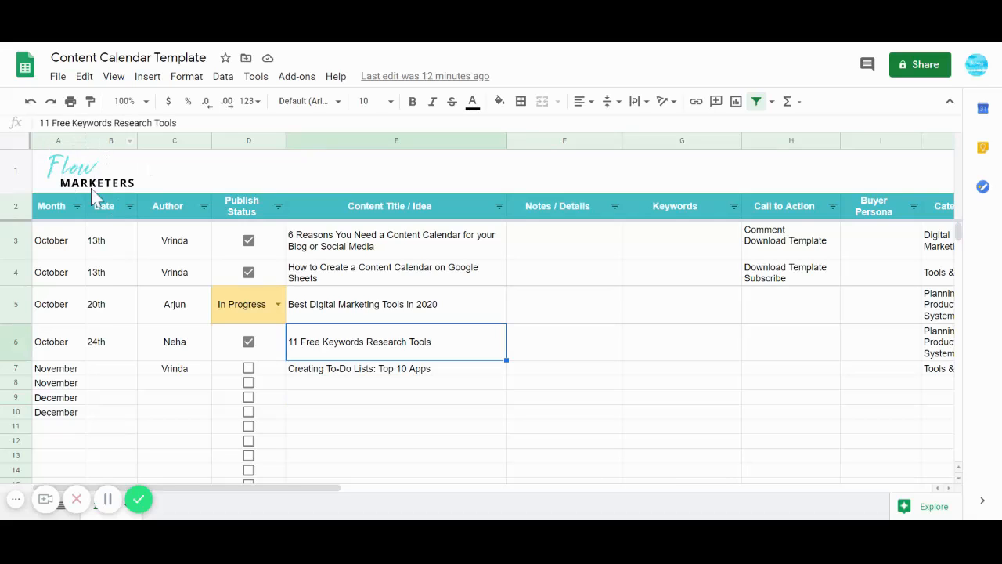
# Examine the Author and Publish Status columns, the checkbox insertion option and the status choices offered in cell D5.
pyautogui.click(188, 145)
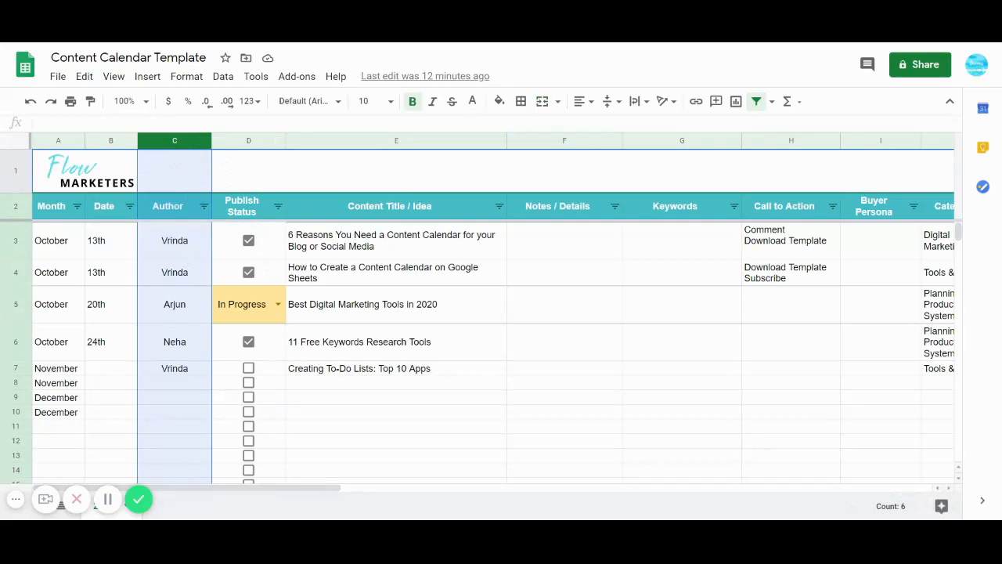
pyautogui.click(179, 383)
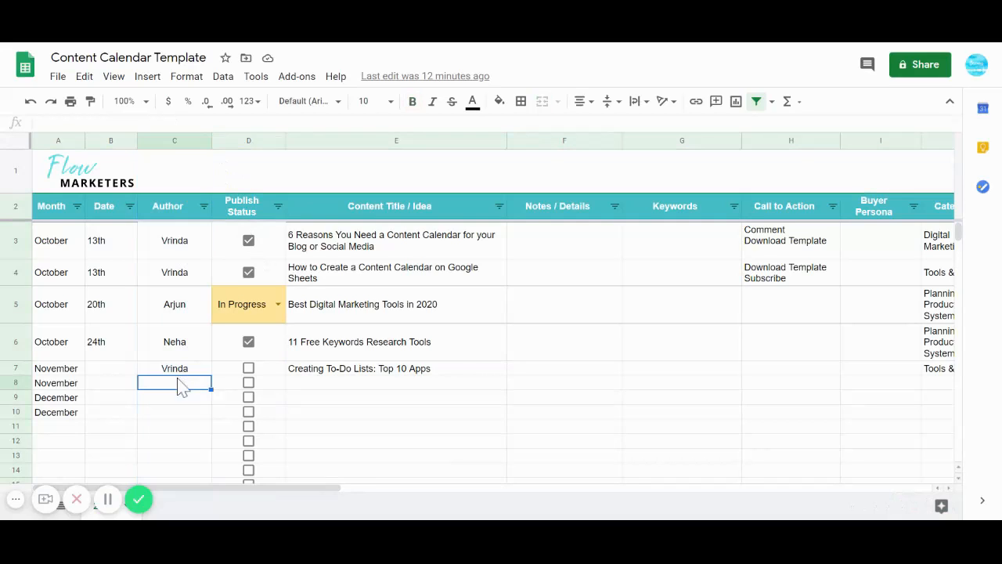
pyautogui.click(260, 140)
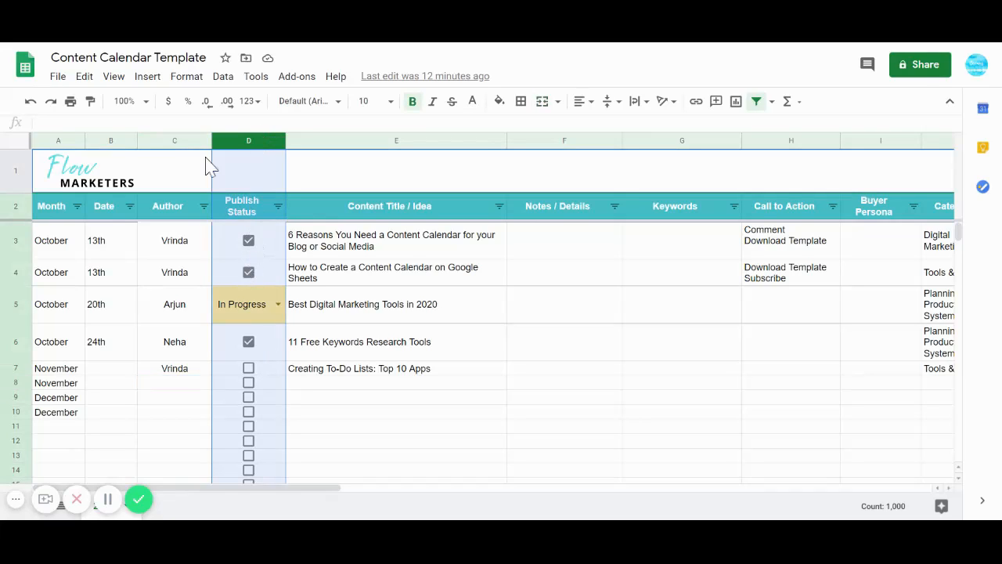
pyautogui.click(246, 251)
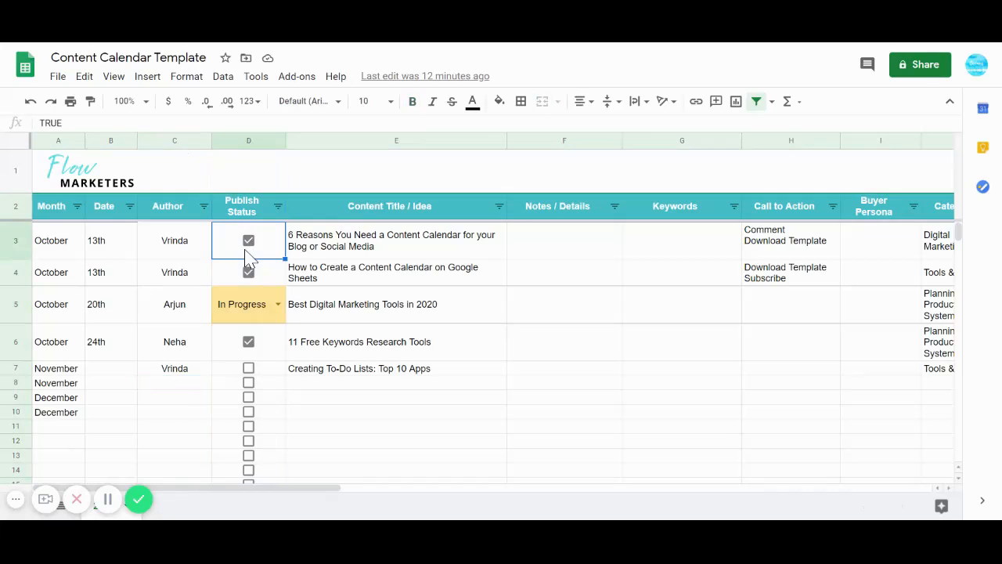
pyautogui.click(147, 79)
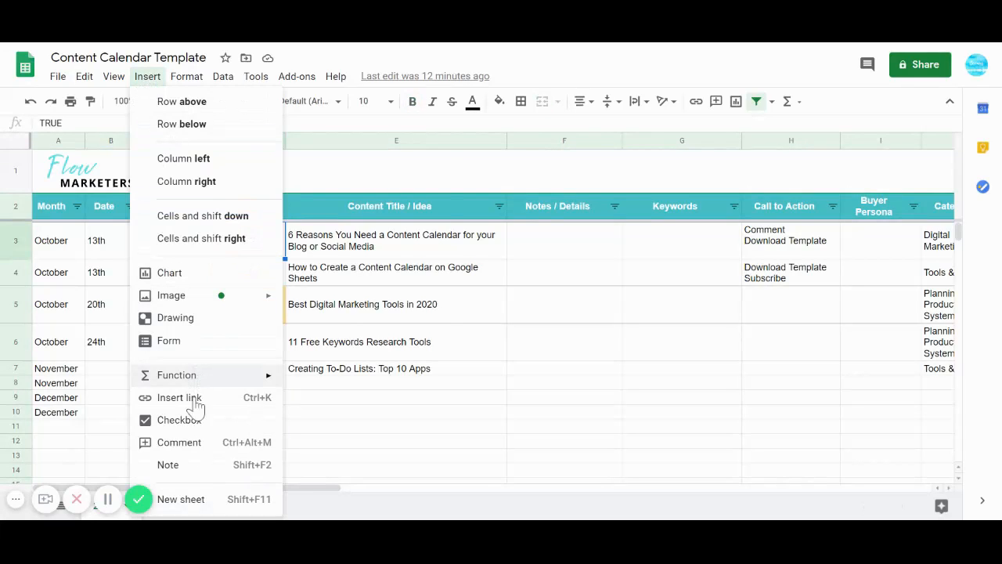
pyautogui.click(443, 348)
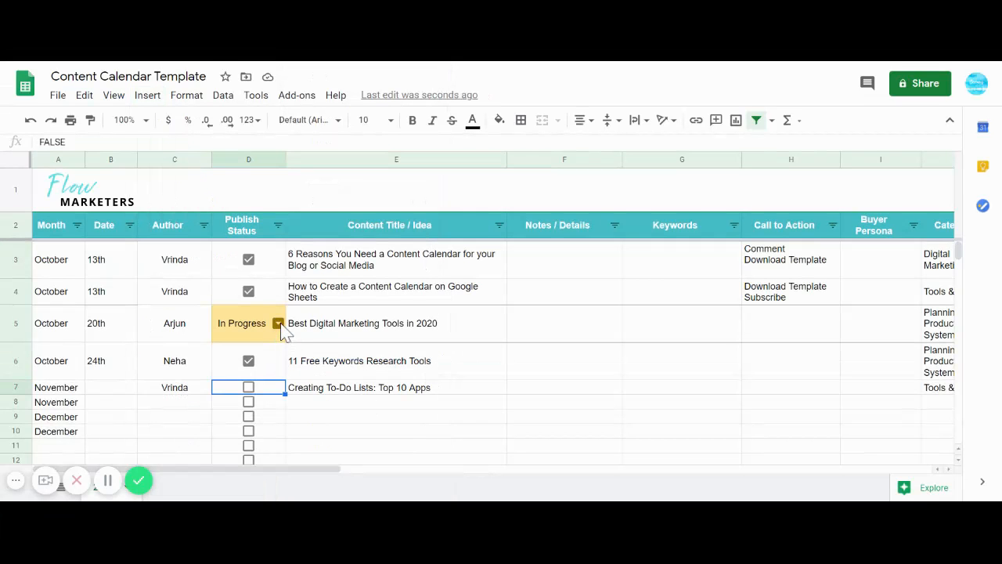
pyautogui.click(278, 324)
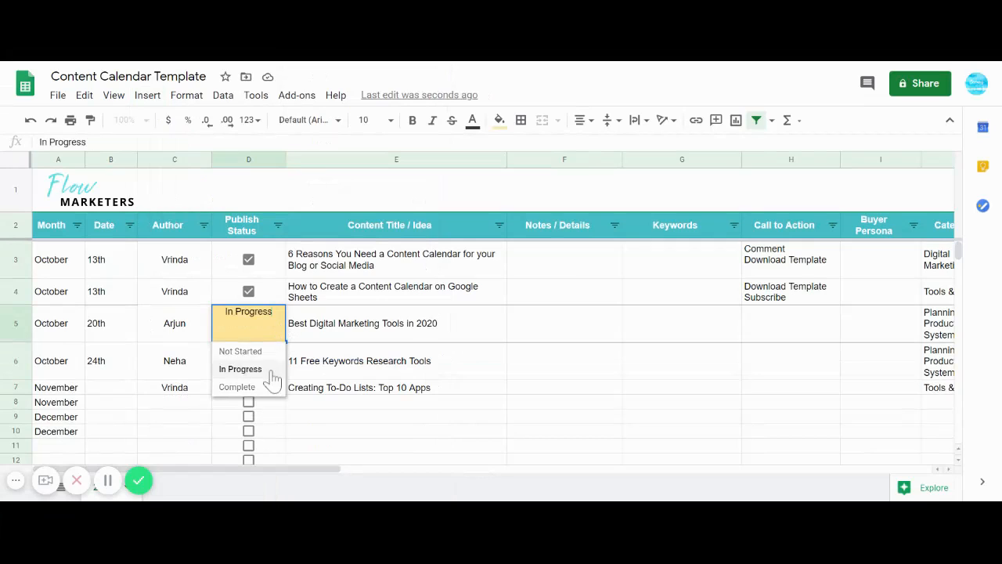
pyautogui.click(372, 378)
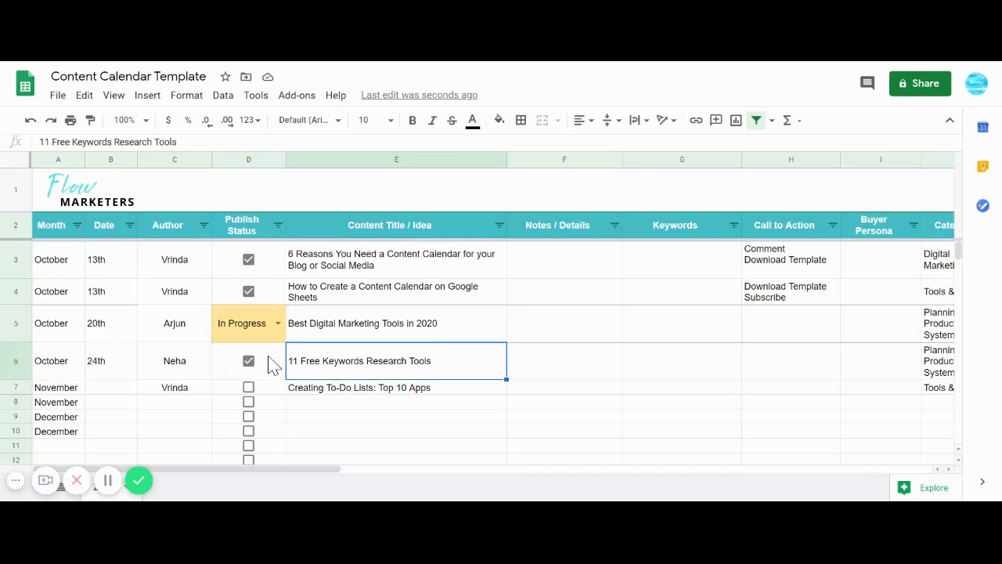
# Try List of items as the data validation criterion for publish status cell D6, and discard the change.
pyautogui.rightClick(270, 364)
pyautogui.scroll(-2, 347, 473)
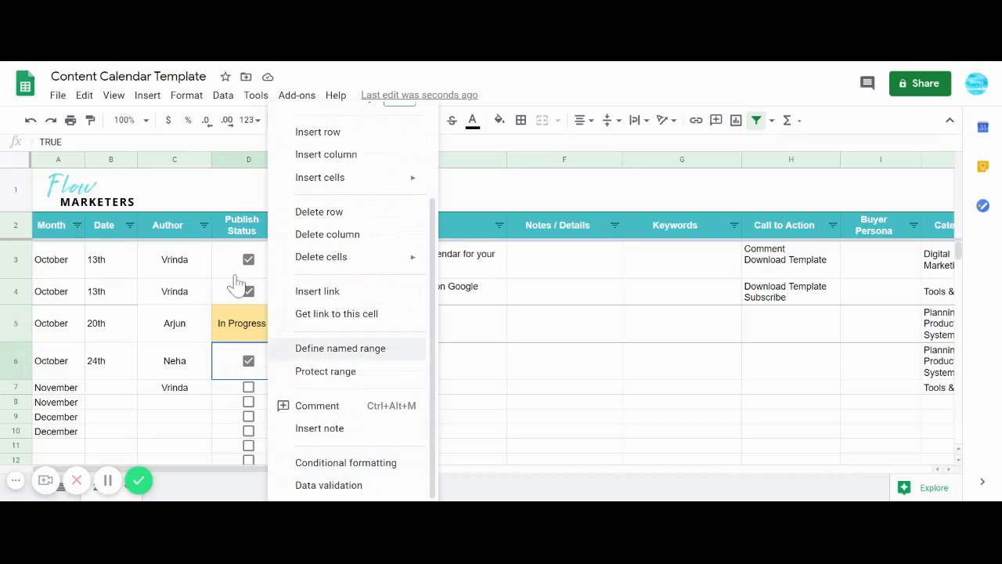
pyautogui.click(225, 96)
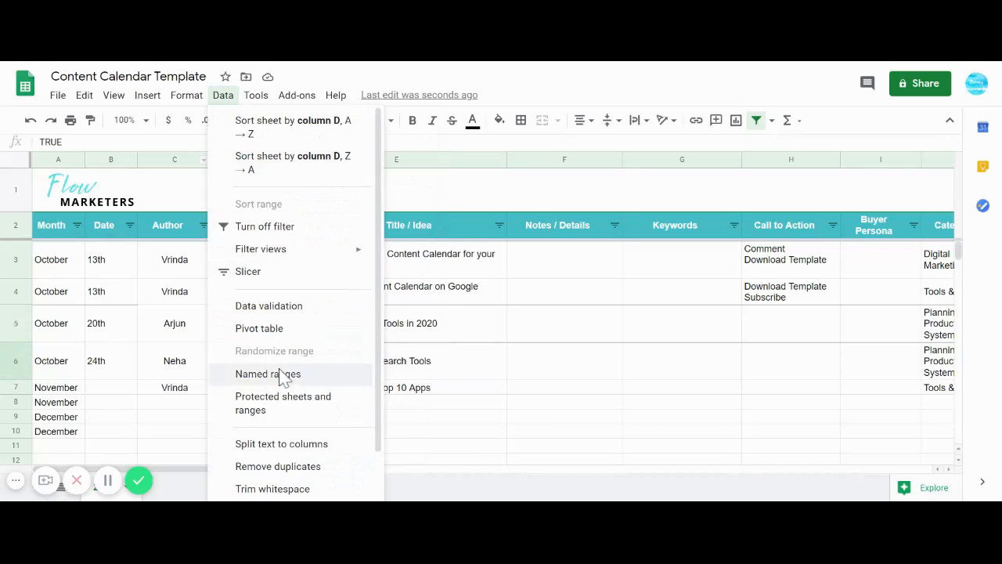
pyautogui.click(289, 313)
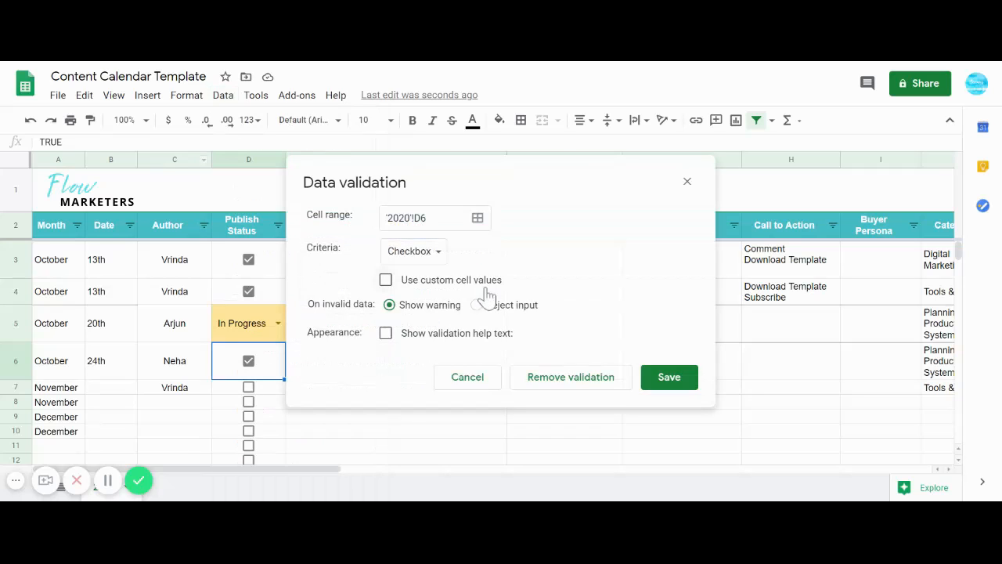
pyautogui.click(440, 258)
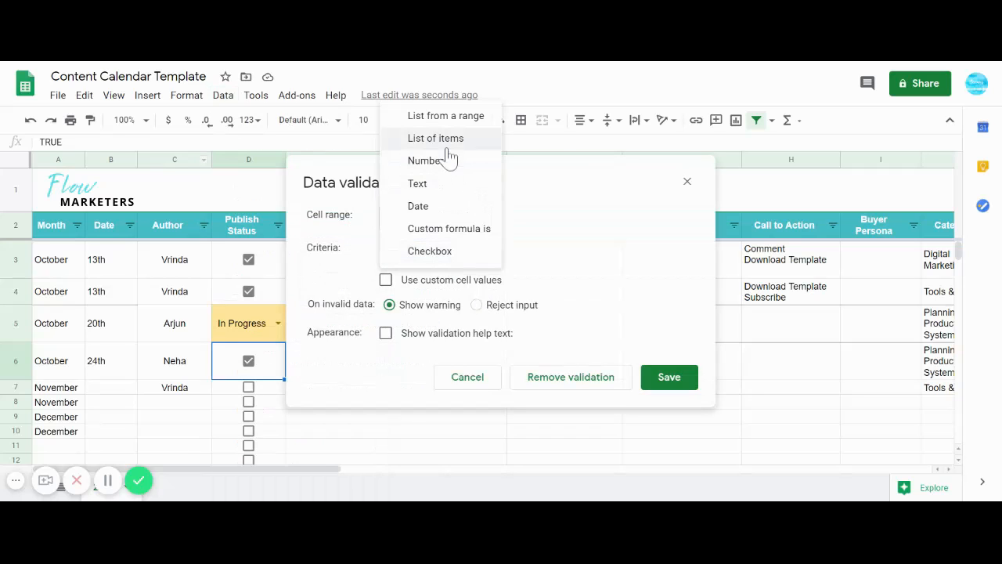
pyautogui.click(480, 142)
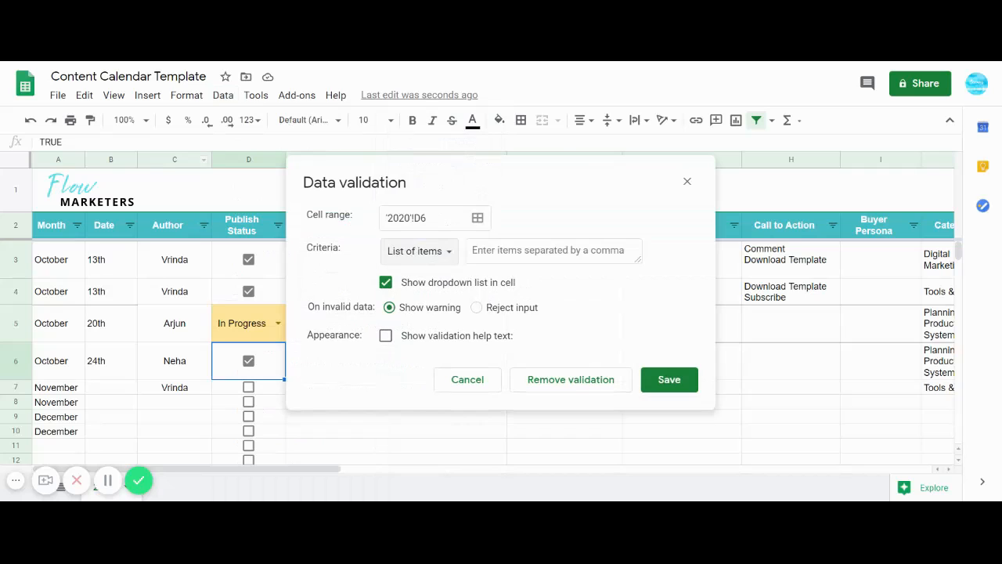
pyautogui.click(540, 250)
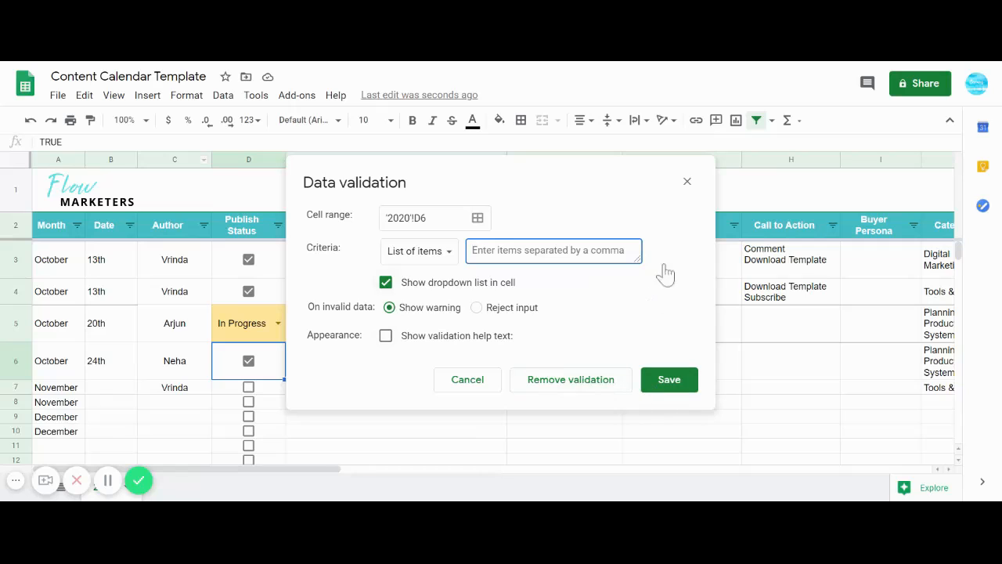
pyautogui.click(687, 182)
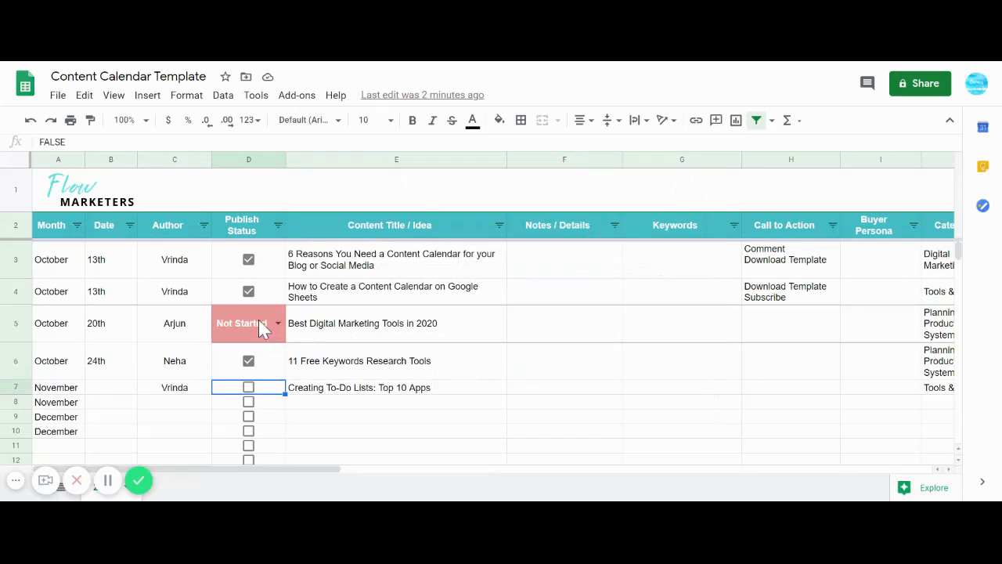
# Display the conditional format rules for publish status cell D5 and set its status to In Progress.
pyautogui.rightClick(261, 327)
pyautogui.moveTo(327, 380)
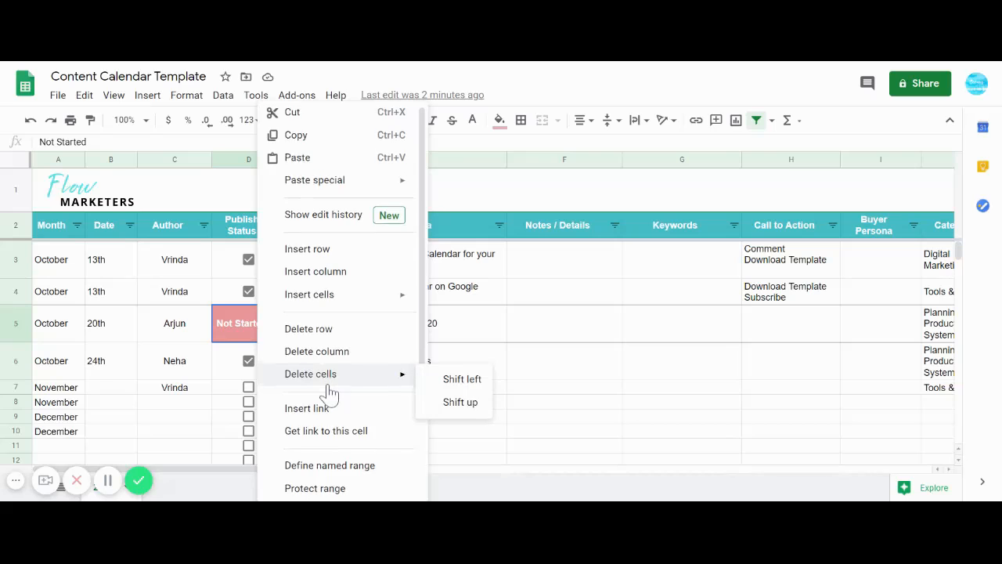
pyautogui.scroll(-3, 329, 391)
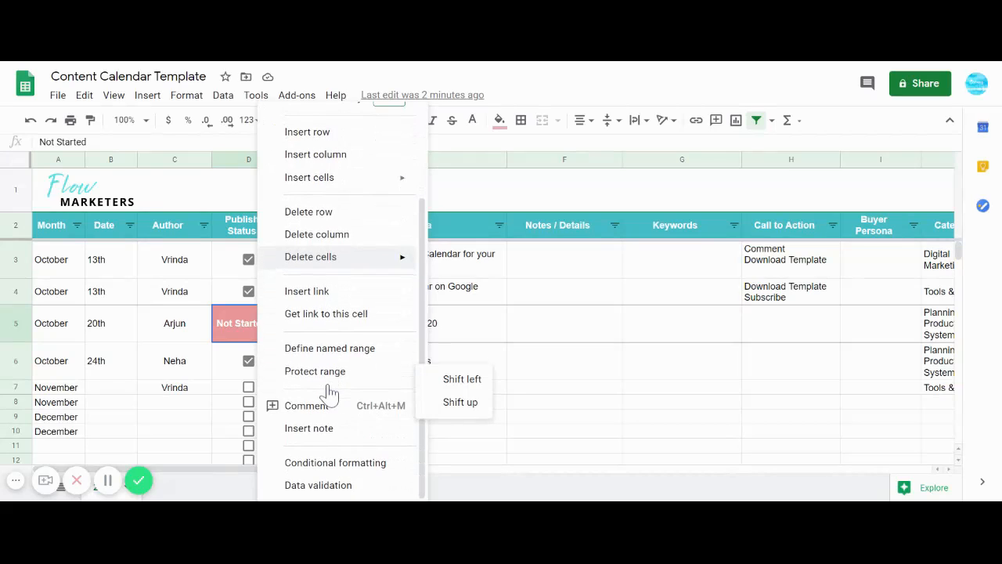
pyautogui.click(345, 464)
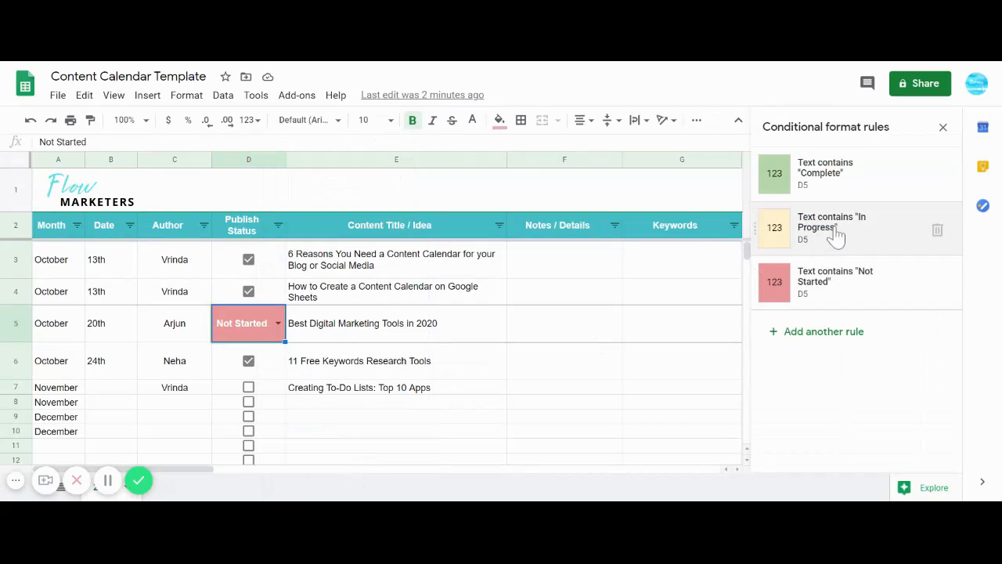
pyautogui.click(278, 323)
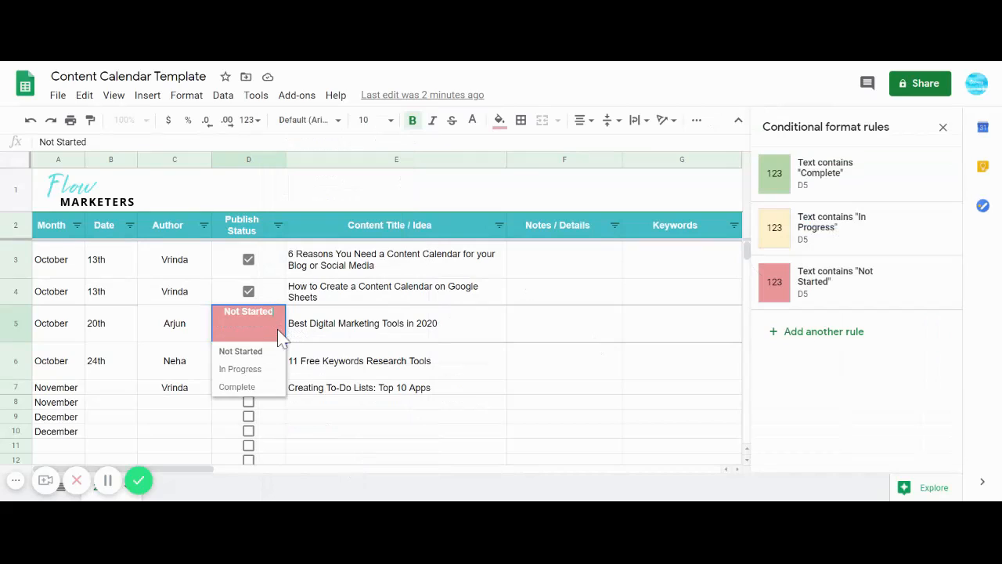
pyautogui.click(264, 375)
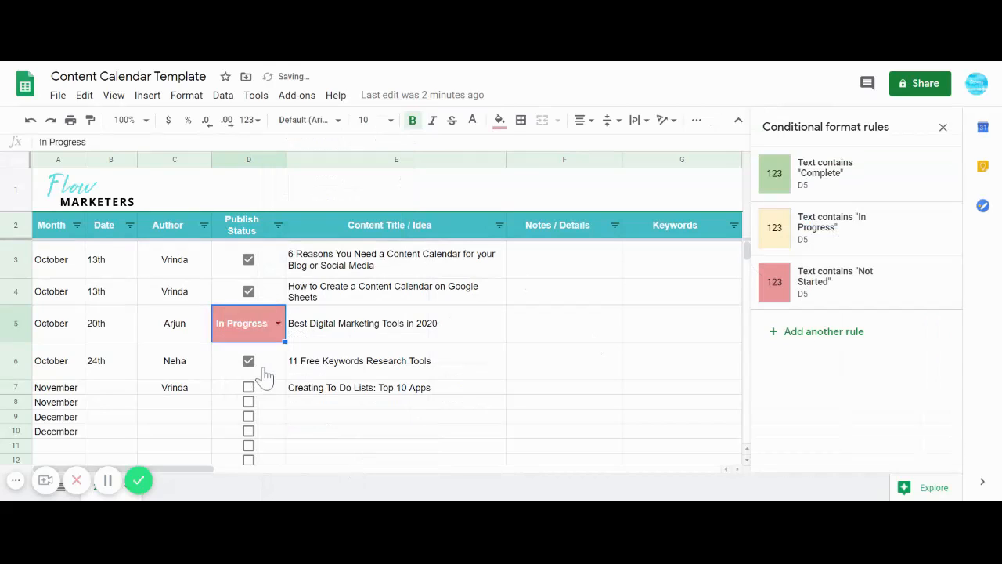
# Change the fill colour of the "In Progress" conditional format rule to a deeper golden yellow, save the rule and close the rules.
pyautogui.click(857, 250)
pyautogui.scroll(-1, 839, 325)
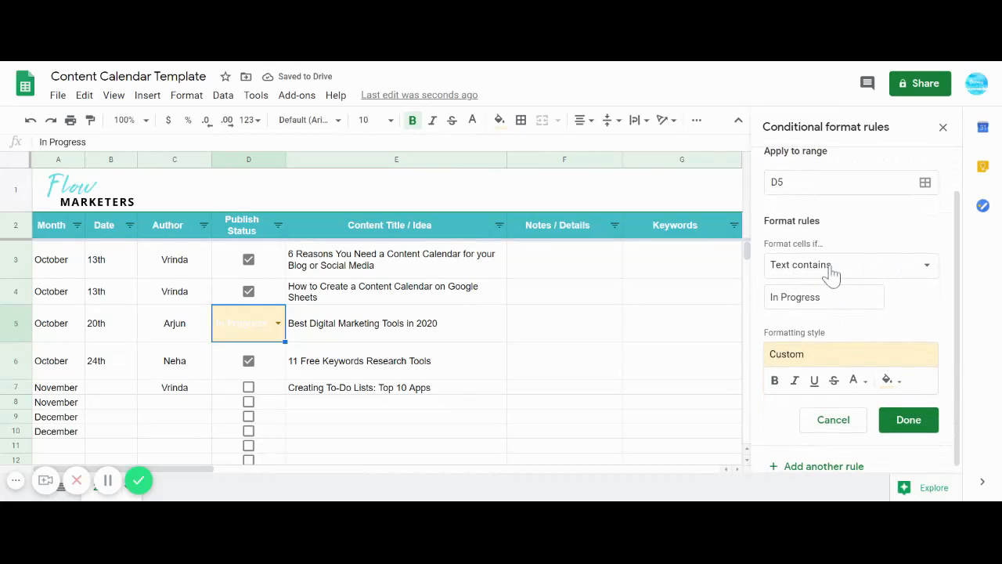
pyautogui.click(826, 273)
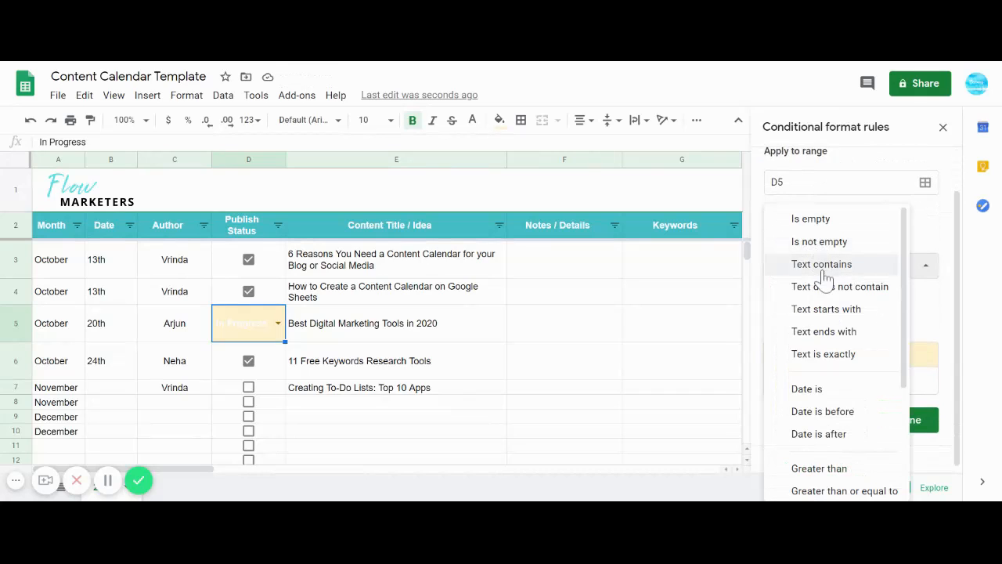
pyautogui.click(820, 270)
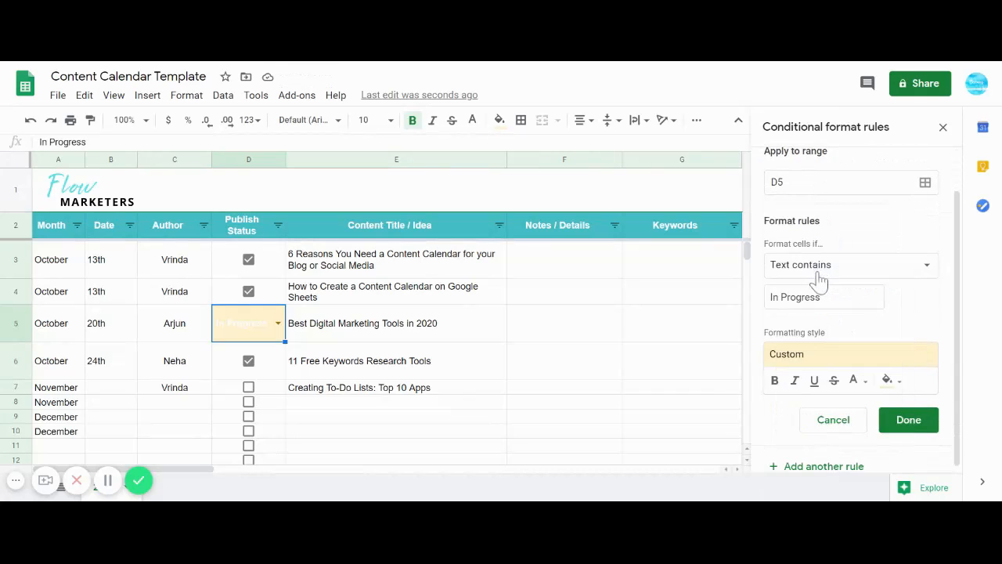
pyautogui.moveTo(822, 298); pyautogui.dragTo(768, 297)
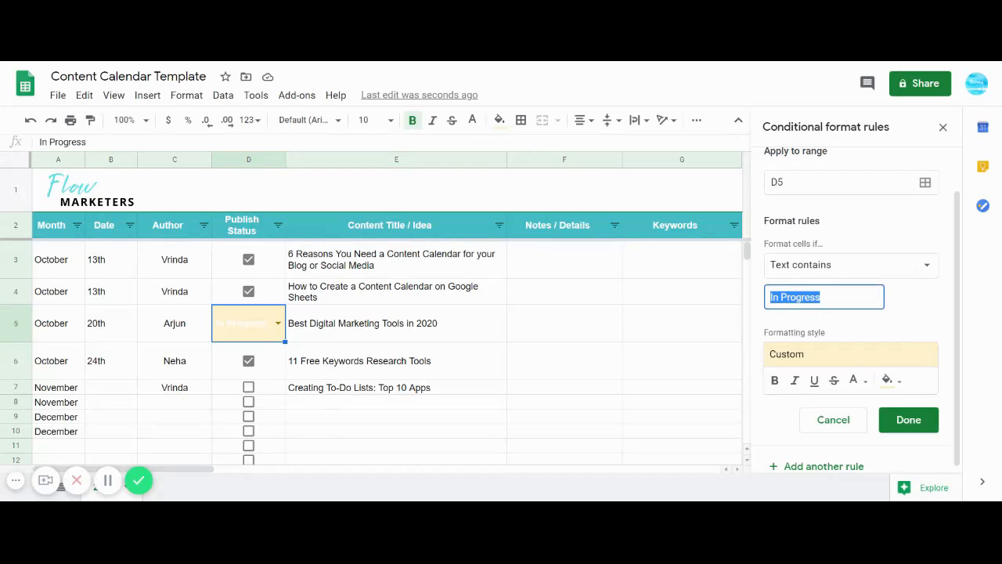
pyautogui.click(912, 305)
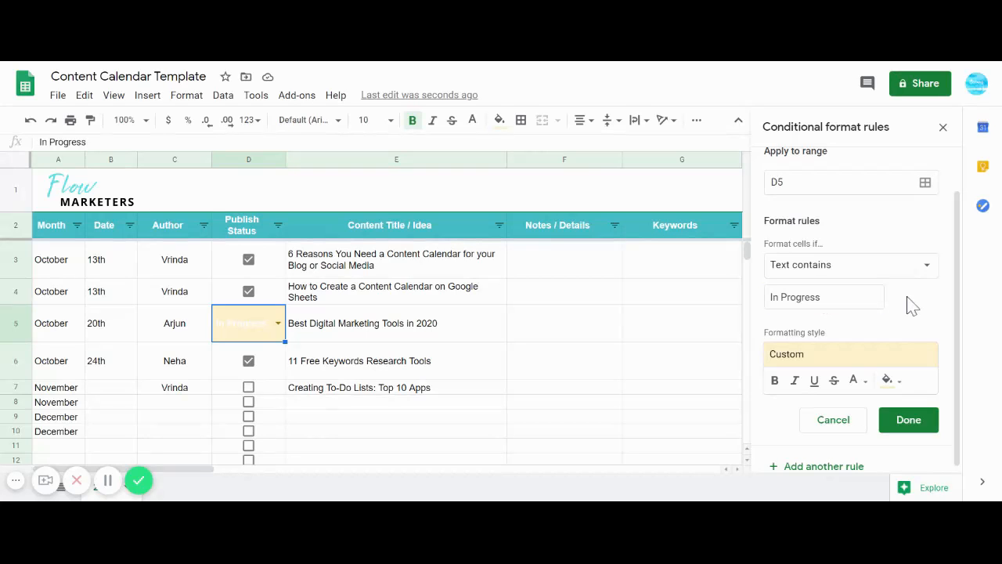
pyautogui.click(891, 378)
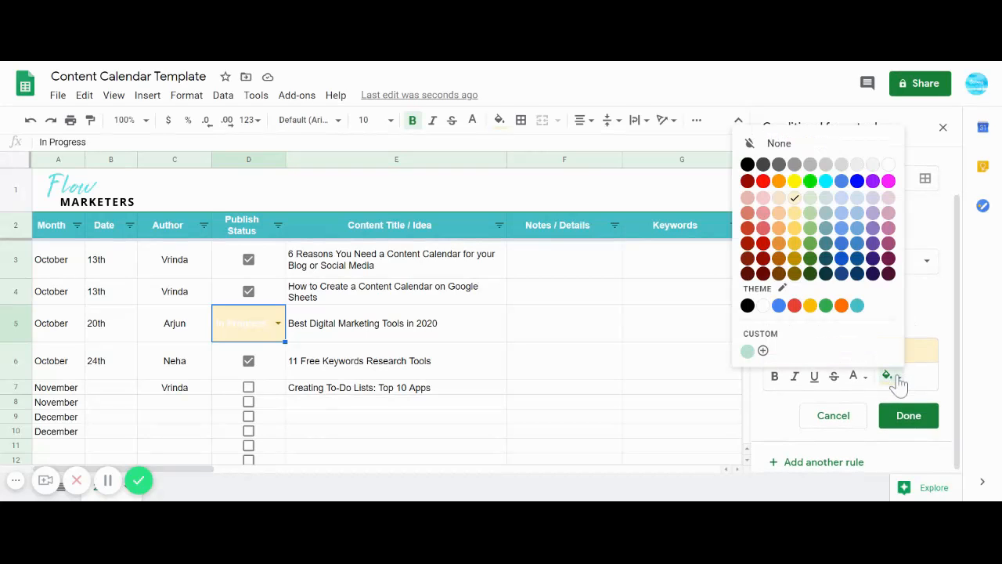
pyautogui.click(796, 235)
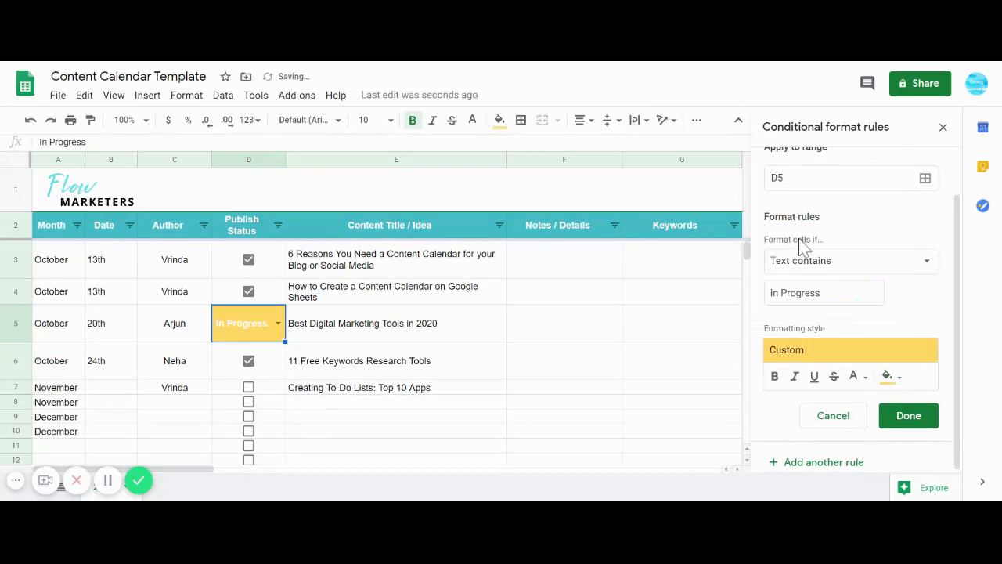
pyautogui.click(906, 424)
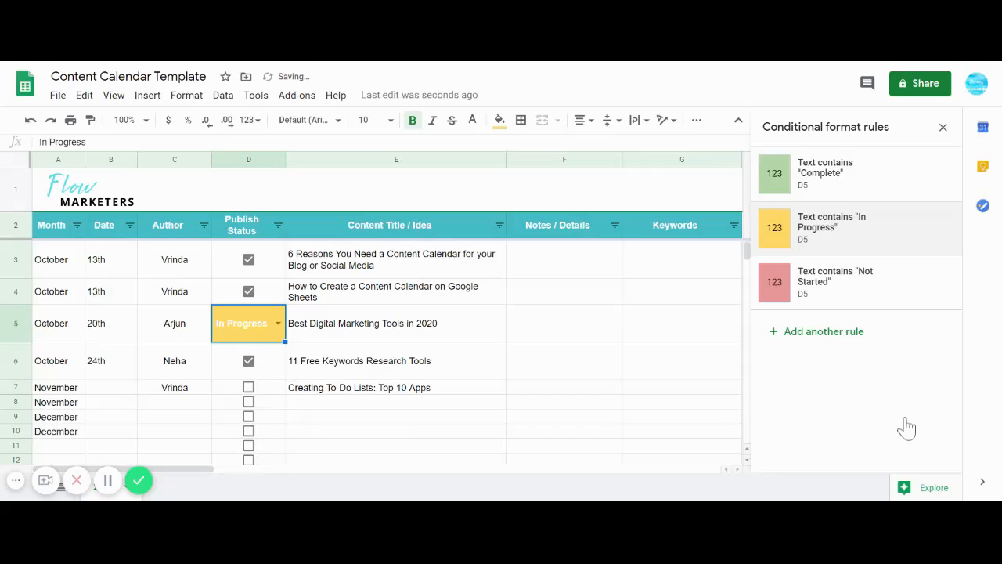
pyautogui.click(943, 126)
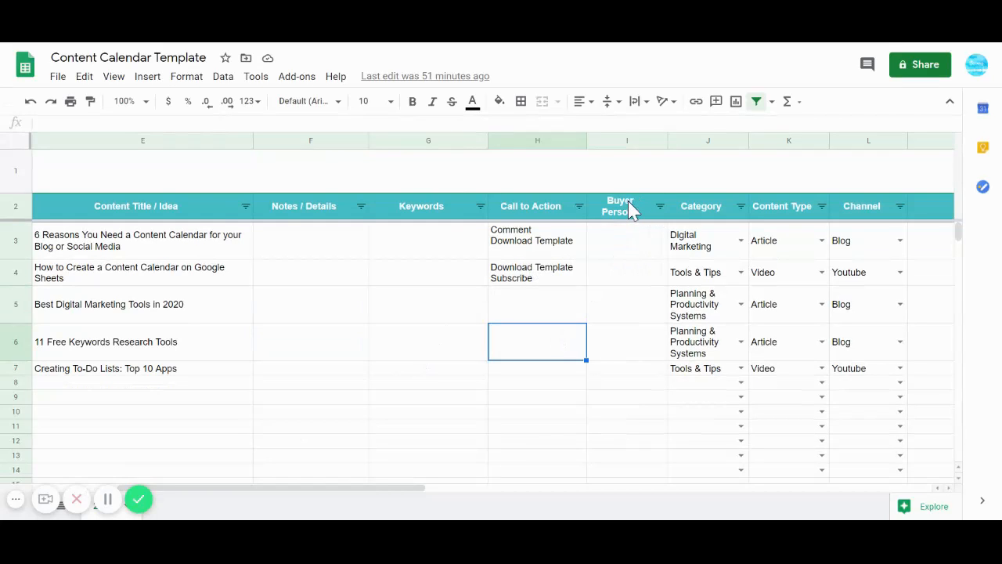
# Examine the Buyer Persona, Category, Content Type, Channel and Published Link columns, including the dropdown choices for category and channel.
pyautogui.moveTo(628, 208); pyautogui.dragTo(660, 315)
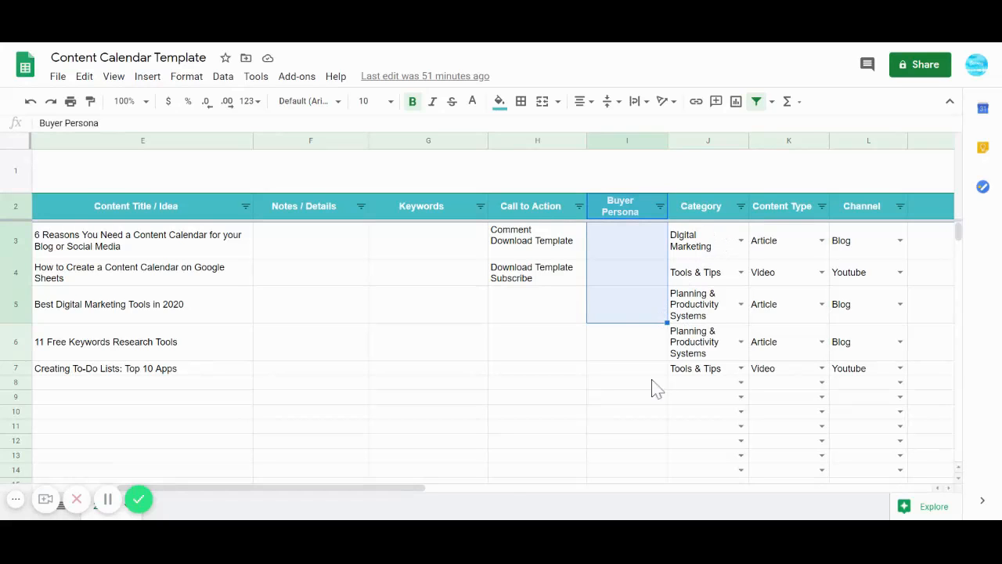
pyautogui.moveTo(415, 493); pyautogui.dragTo(504, 493)
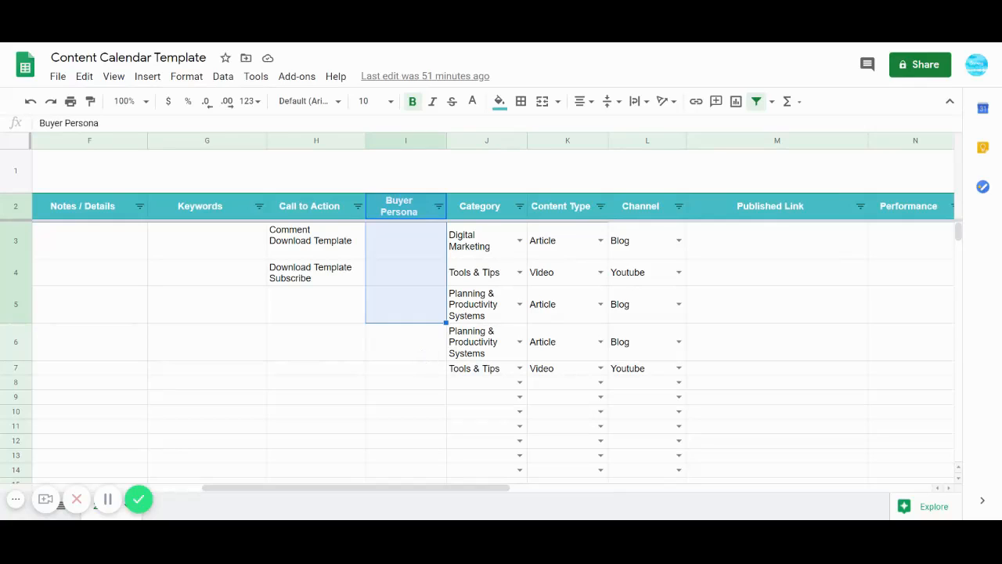
pyautogui.click(491, 206)
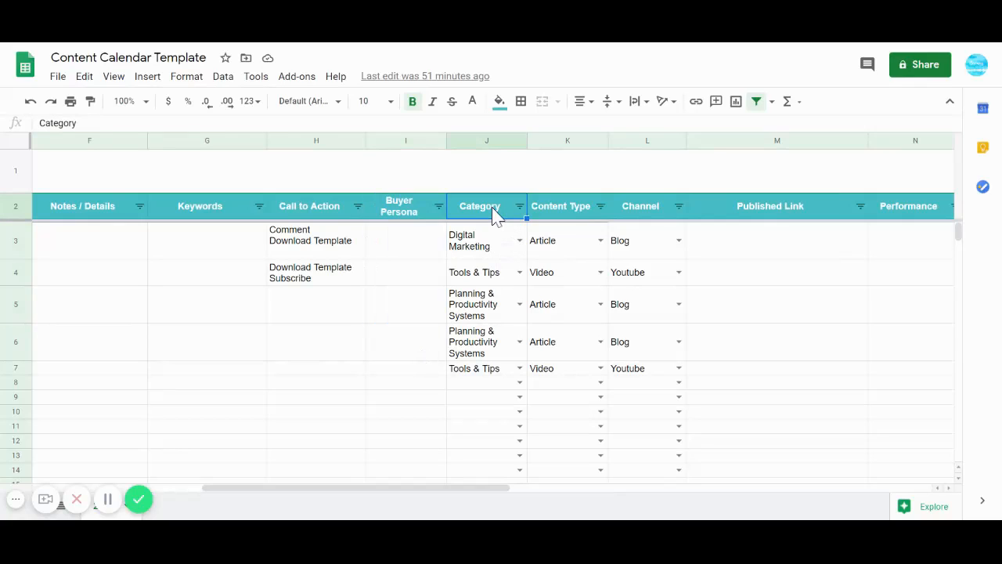
pyautogui.click(519, 241)
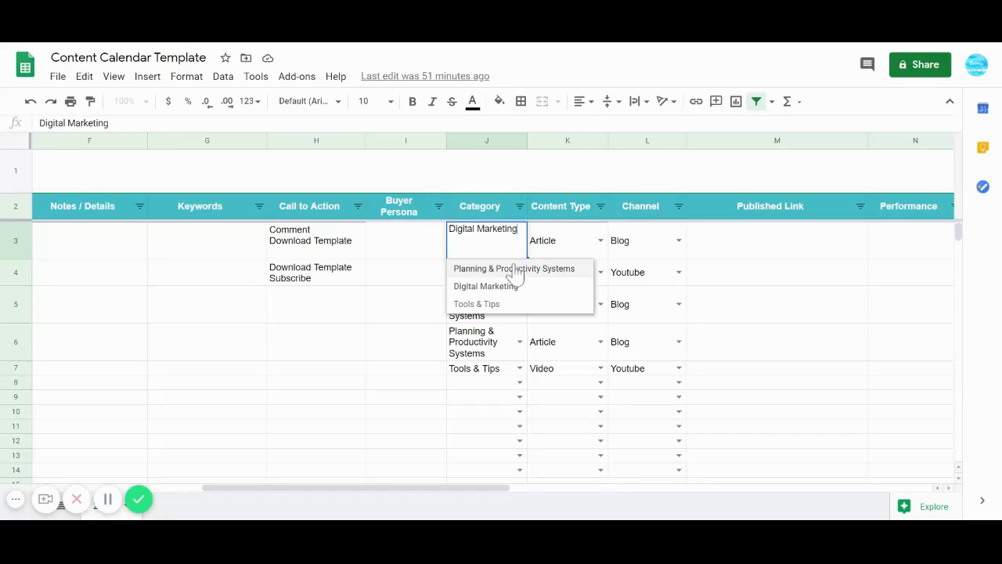
pyautogui.click(583, 248)
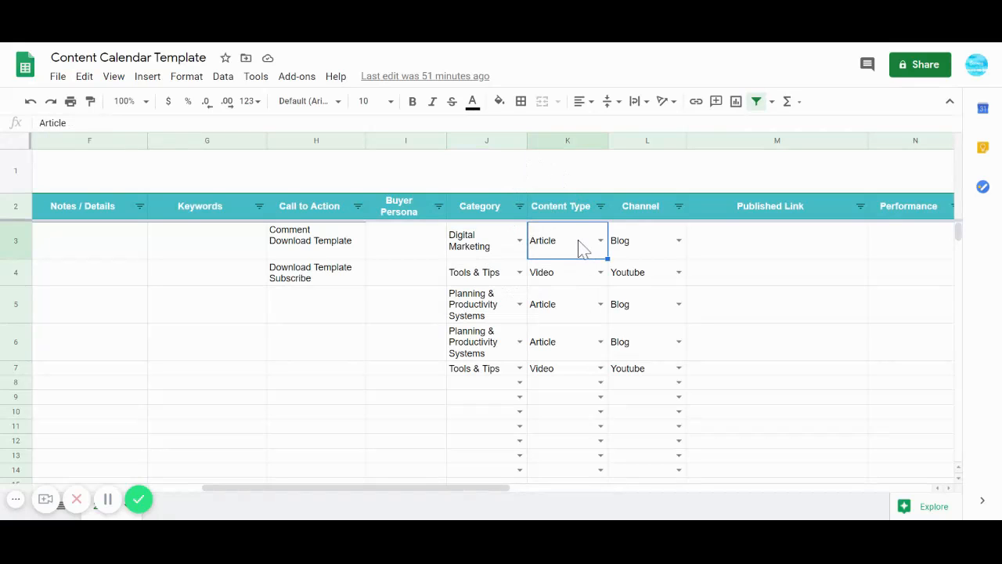
pyautogui.click(599, 244)
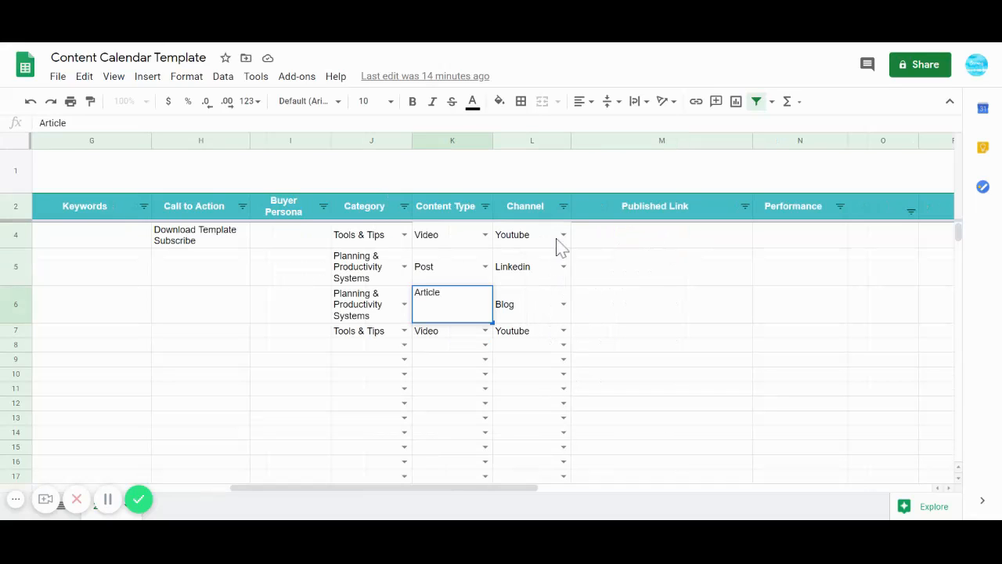
pyautogui.click(563, 267)
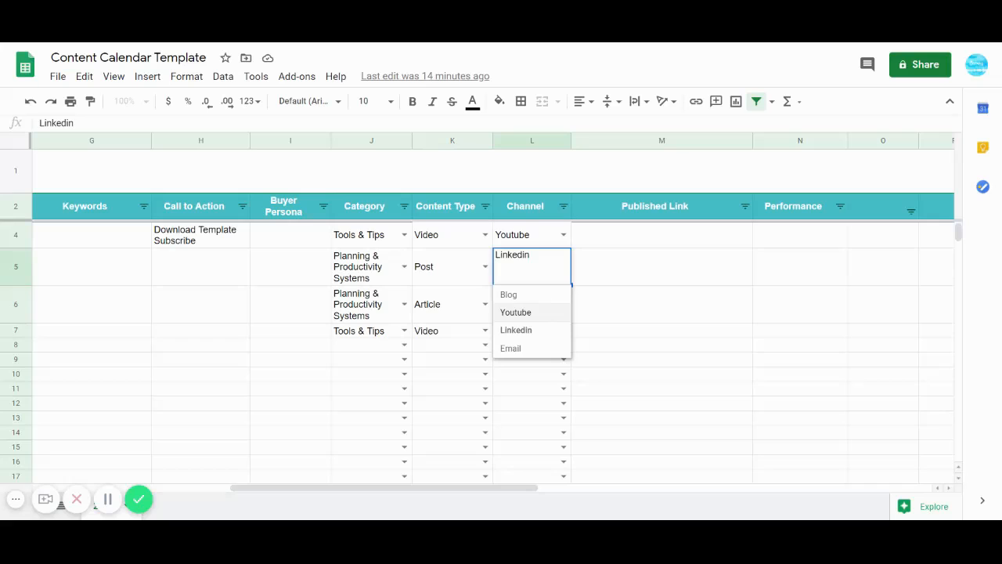
pyautogui.click(671, 218)
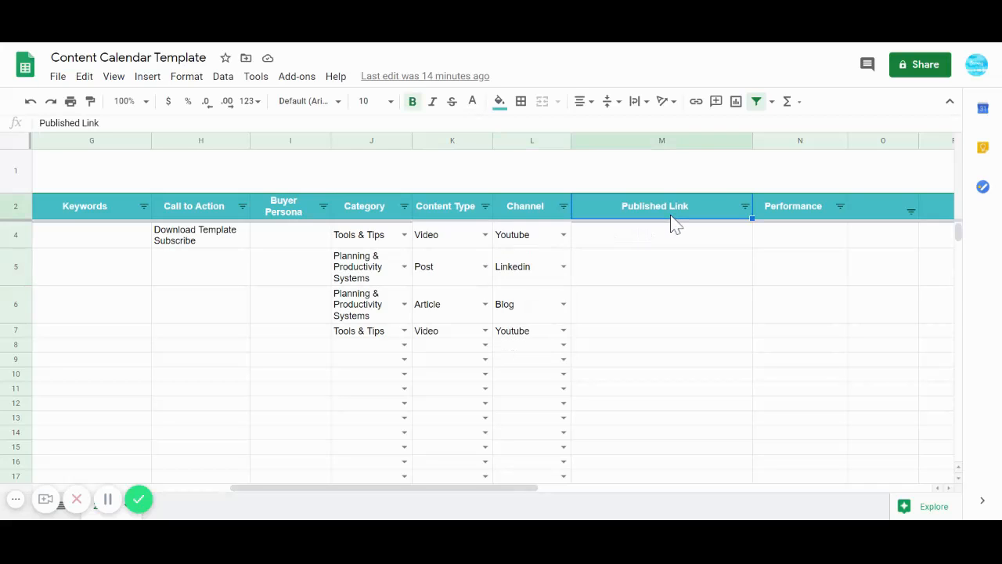